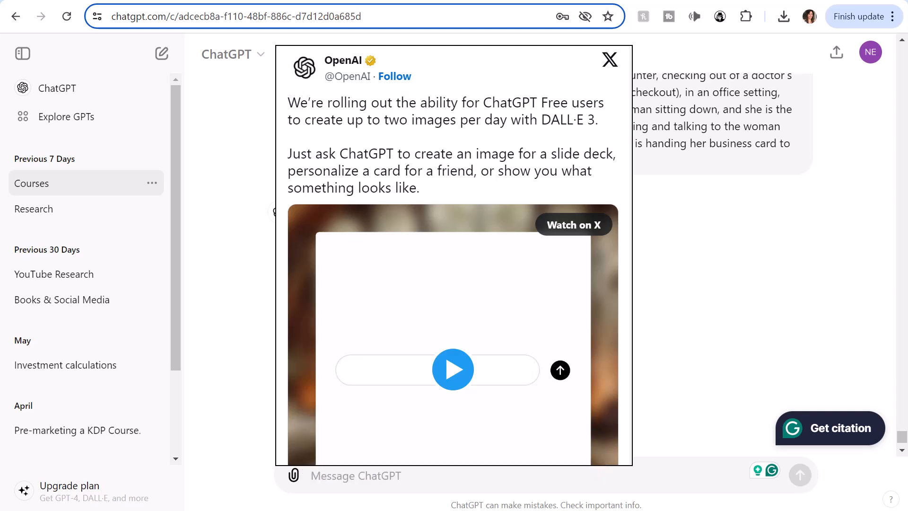
- Review the first image prompt in the Courses chat and examine the generated picture of the doctor's office checkout
scroll(546, 265, up, 1)
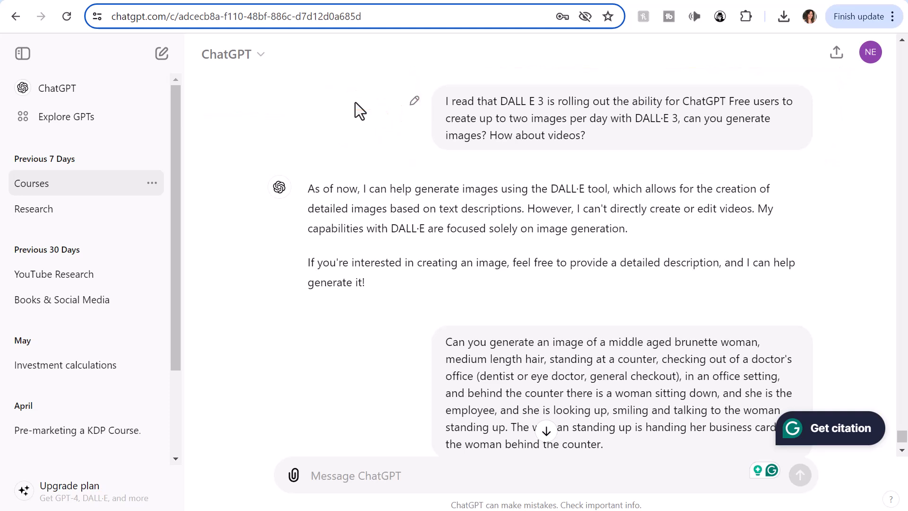
mouse_move(214, 181)
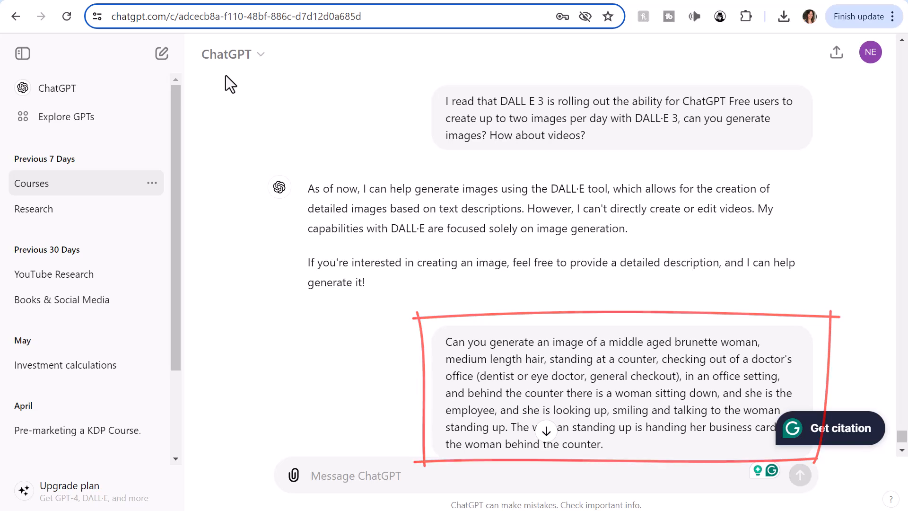
scroll(351, 271, down, 2)
scroll(364, 243, down, 5)
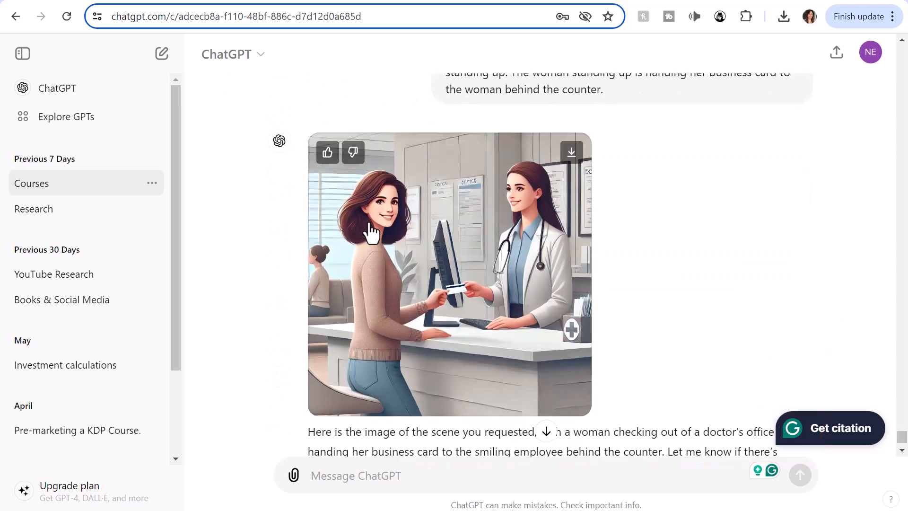
scroll(371, 232, up, 1)
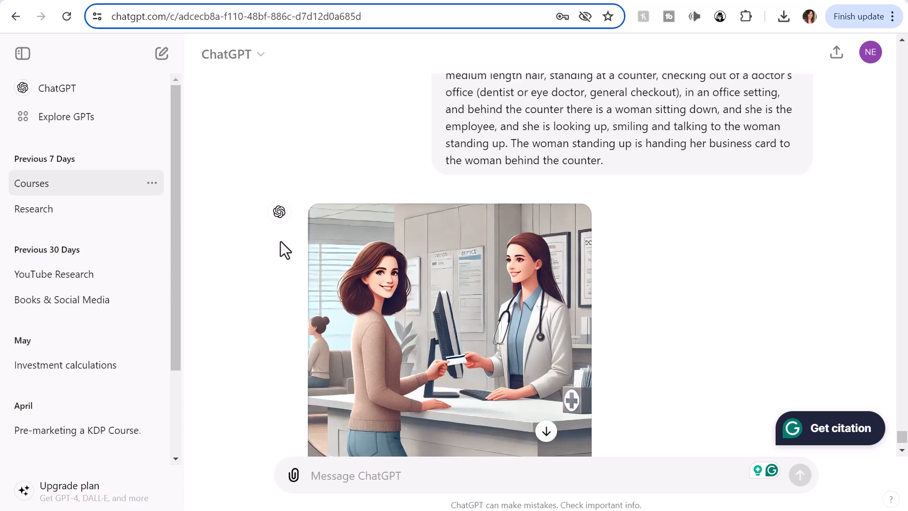
scroll(281, 241, down, 1)
scroll(281, 242, up, 1)
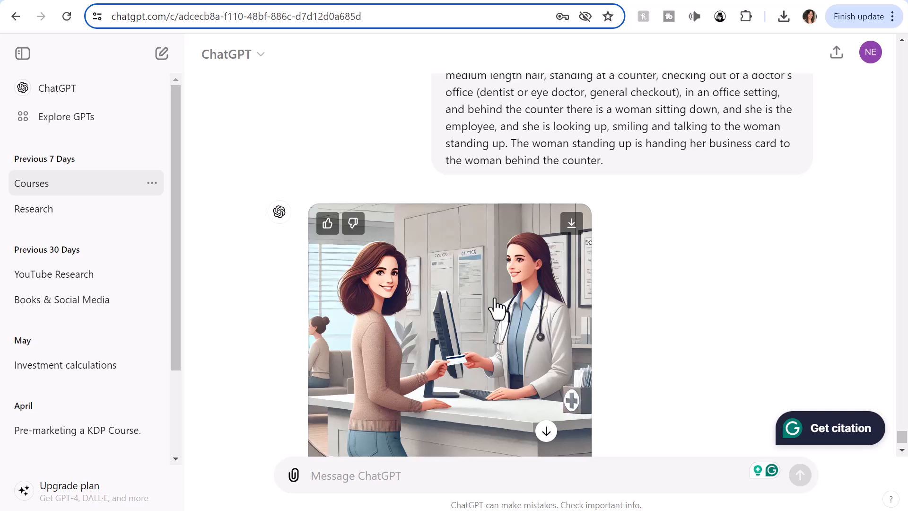
scroll(449, 152, down, 3)
scroll(319, 163, down, 6)
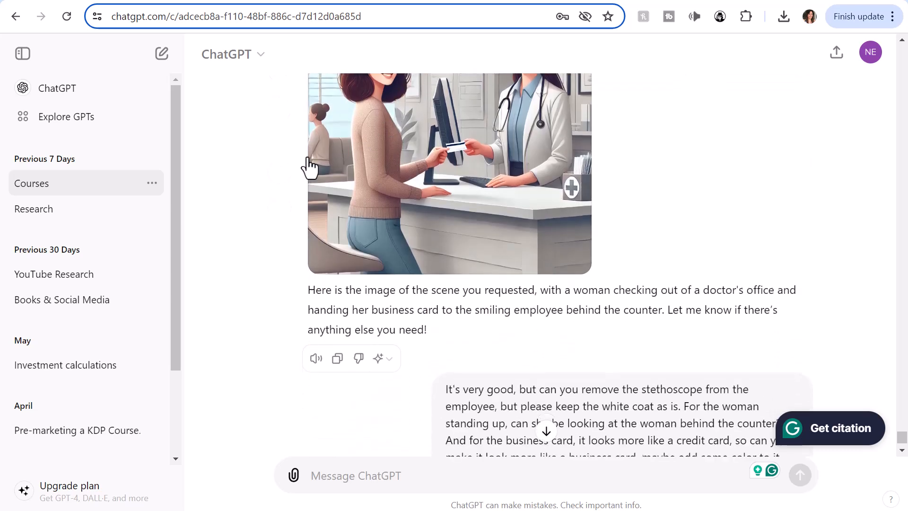
- Read the revision requests about the stethoscope, business card and plant, and compare the first image with the revised image
scroll(295, 161, up, 2)
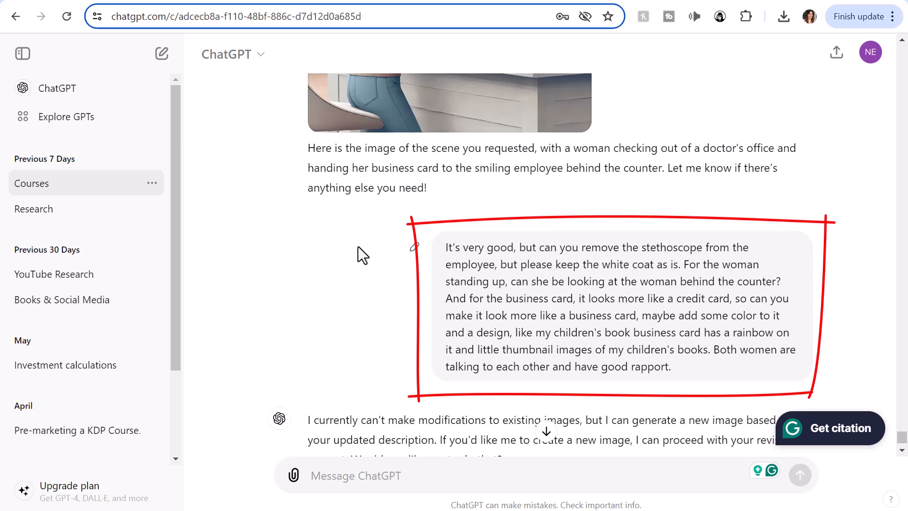
scroll(369, 271, up, 3)
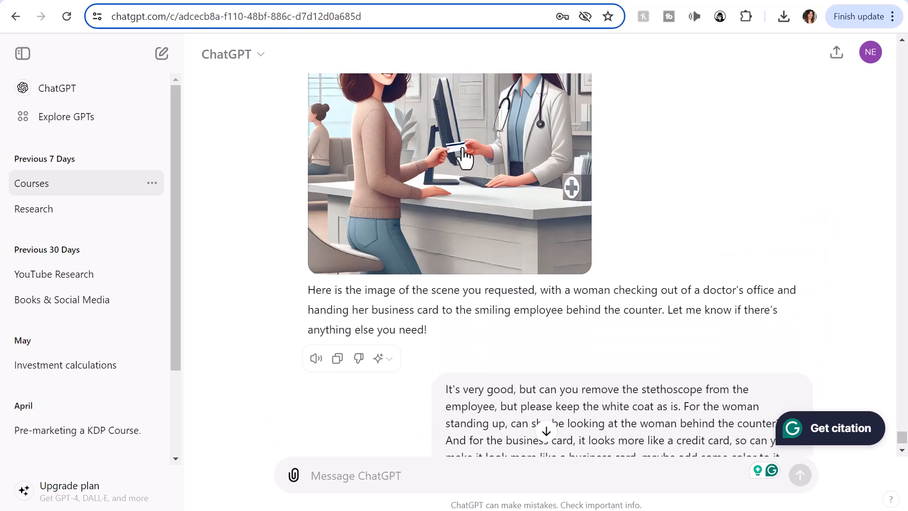
scroll(437, 274, down, 3)
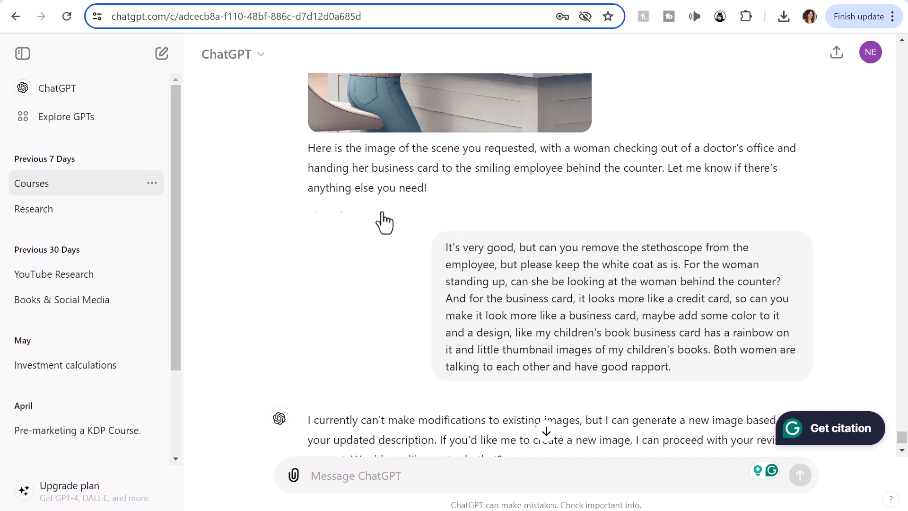
scroll(379, 213, down, 3)
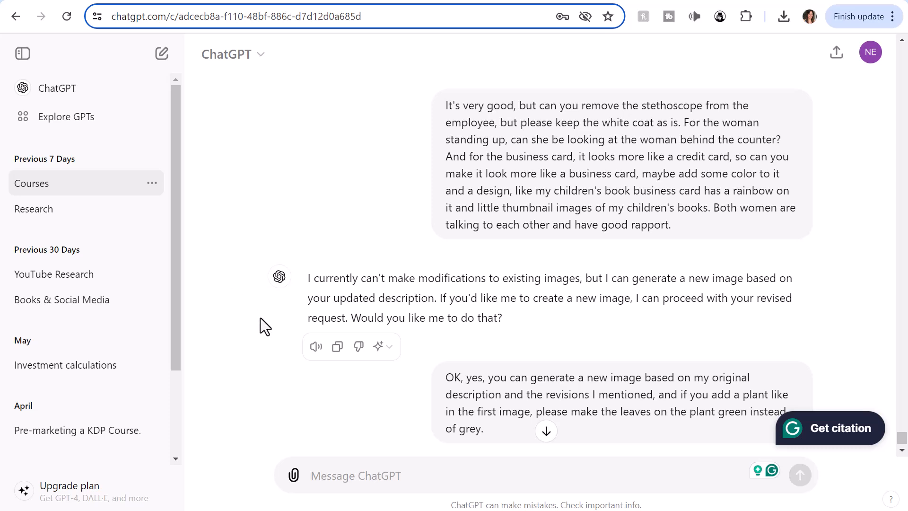
scroll(285, 350, down, 2)
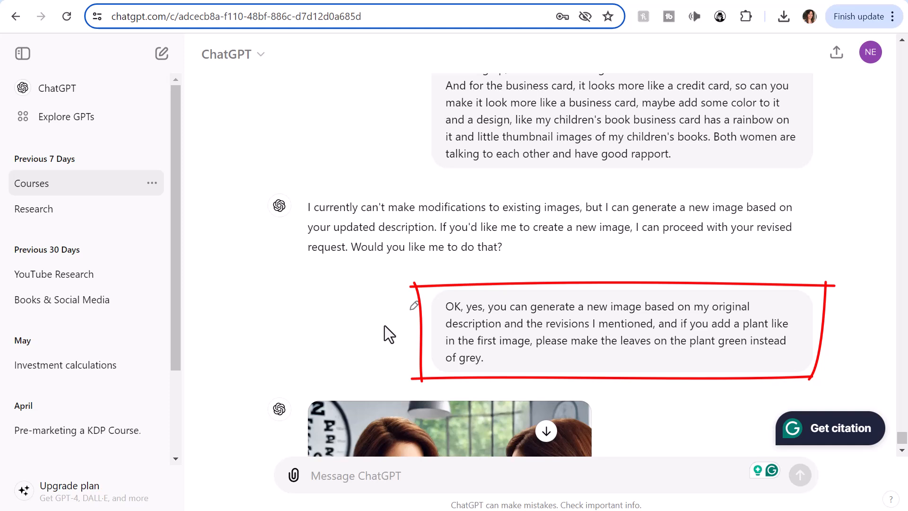
scroll(378, 161, down, 5)
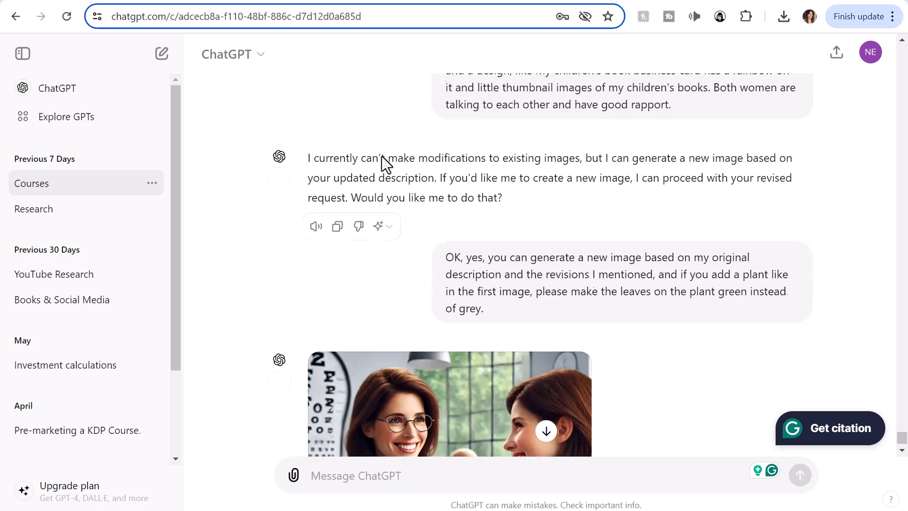
scroll(381, 152, down, 2)
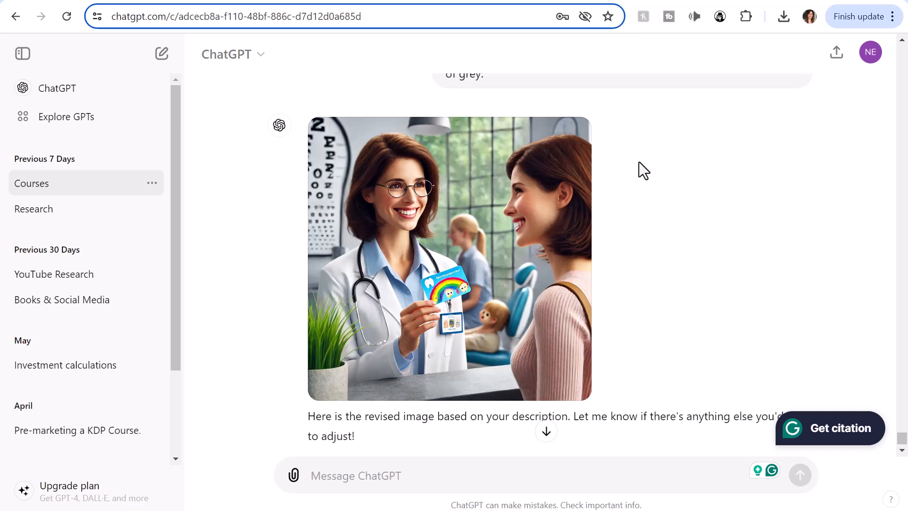
scroll(661, 154, down, 2)
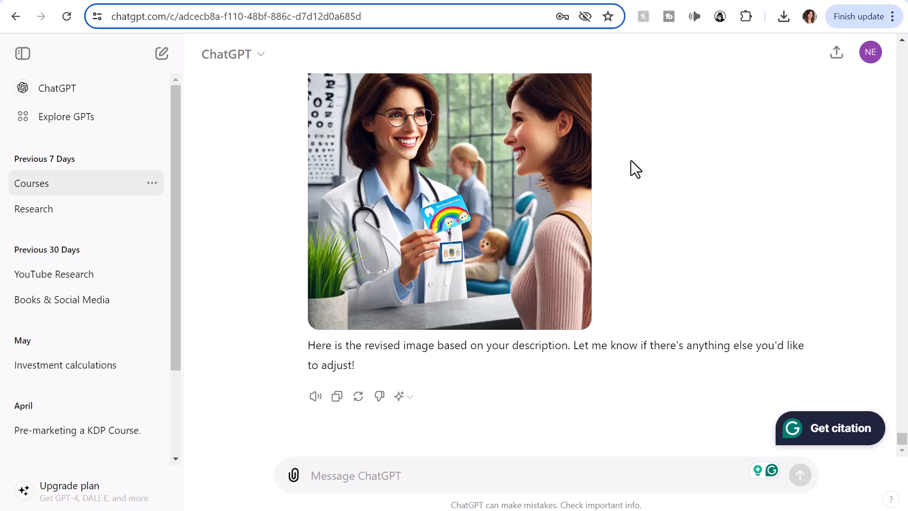
- Copy the original prompt about the brunette woman at the doctor's office counter into the new message
scroll(657, 157, up, 8)
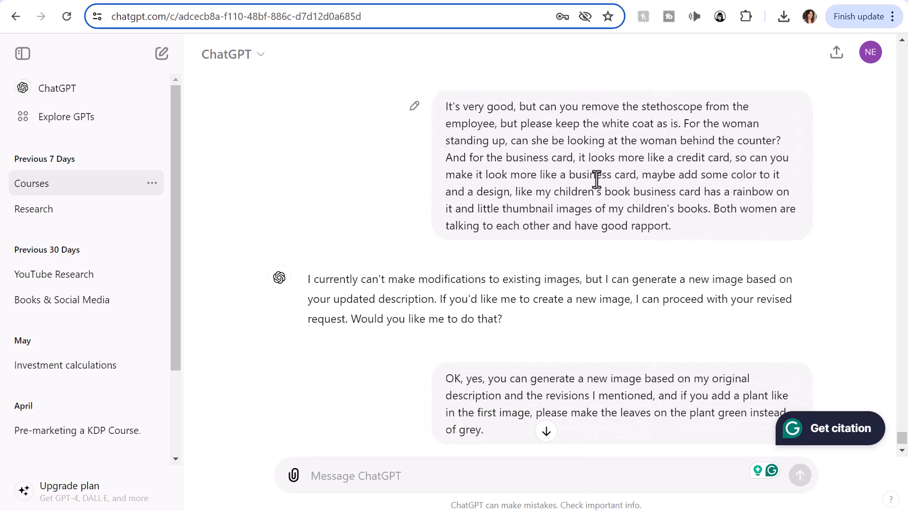
scroll(598, 180, up, 10)
scroll(612, 193, up, 2)
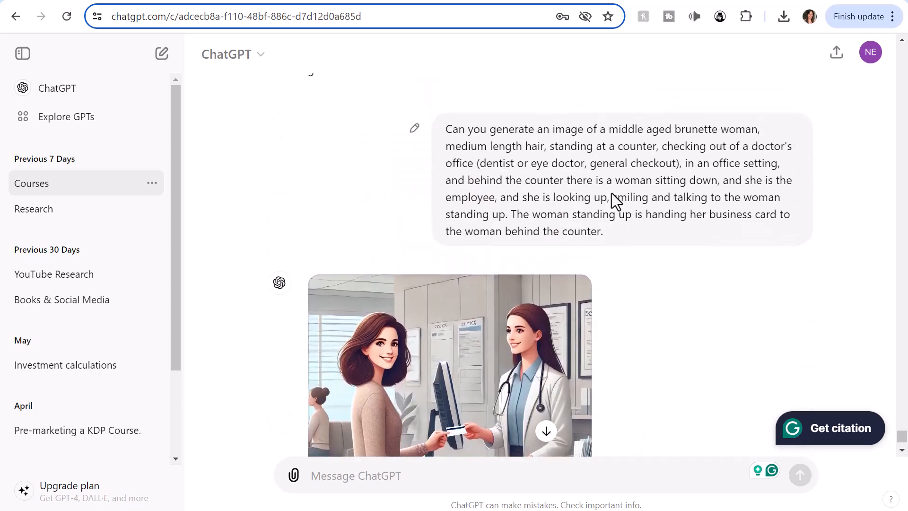
drag(447, 128, 655, 236)
key(ctrl+c)
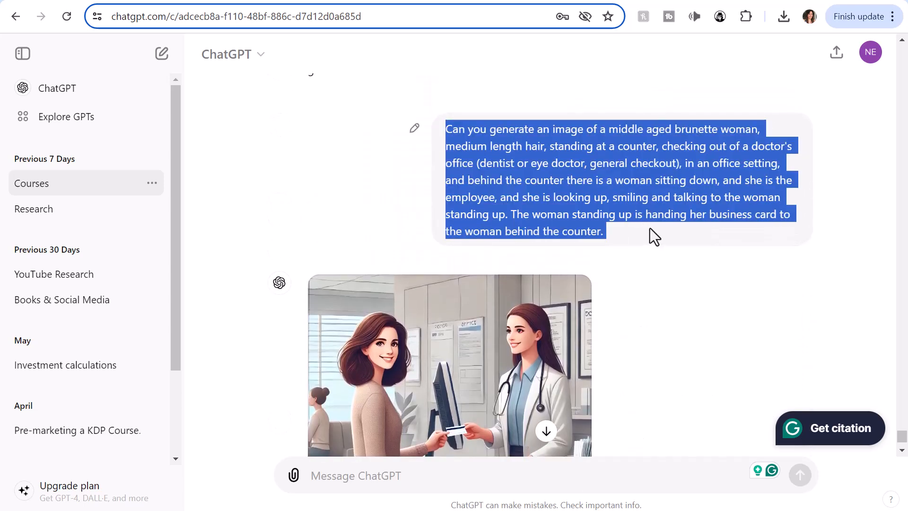
scroll(607, 189, down, 10)
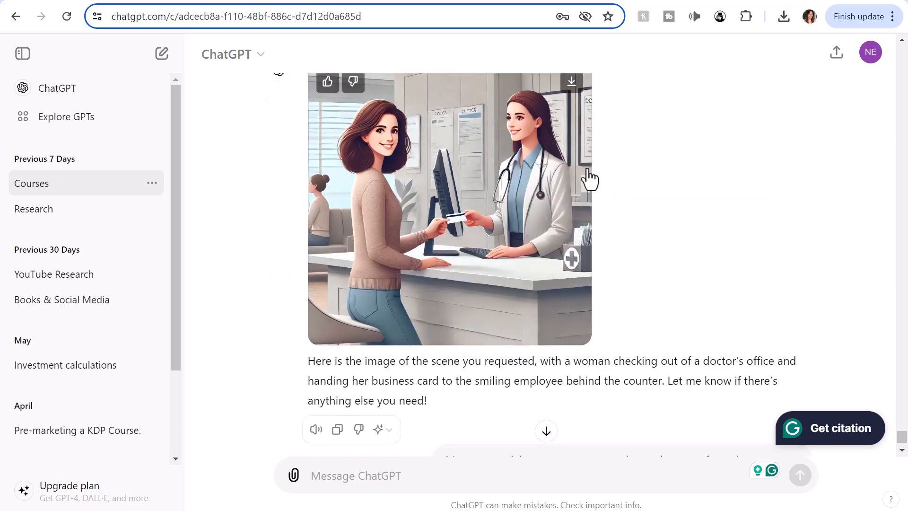
scroll(600, 164, down, 15)
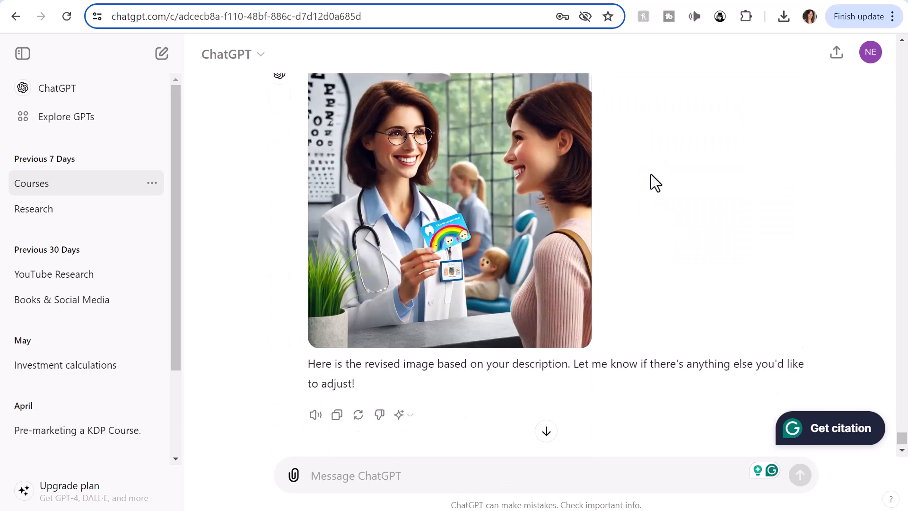
click(378, 477)
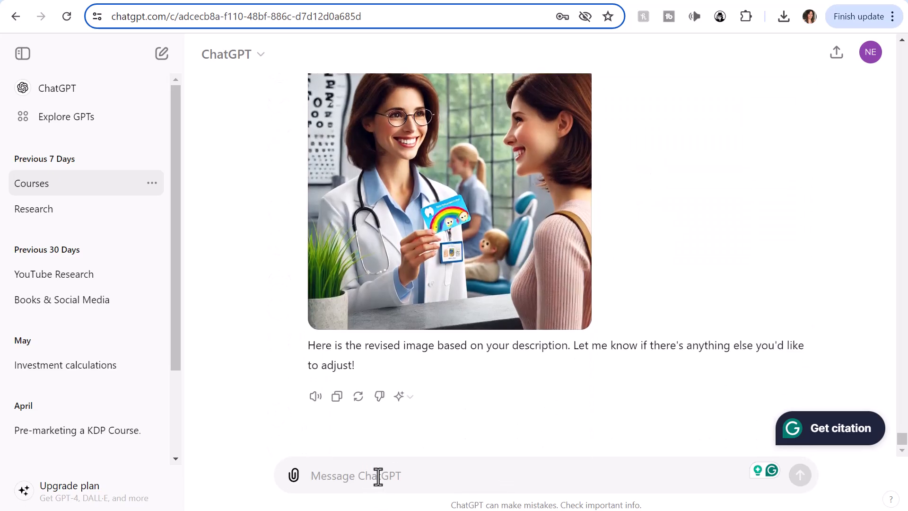
key(ctrl+v)
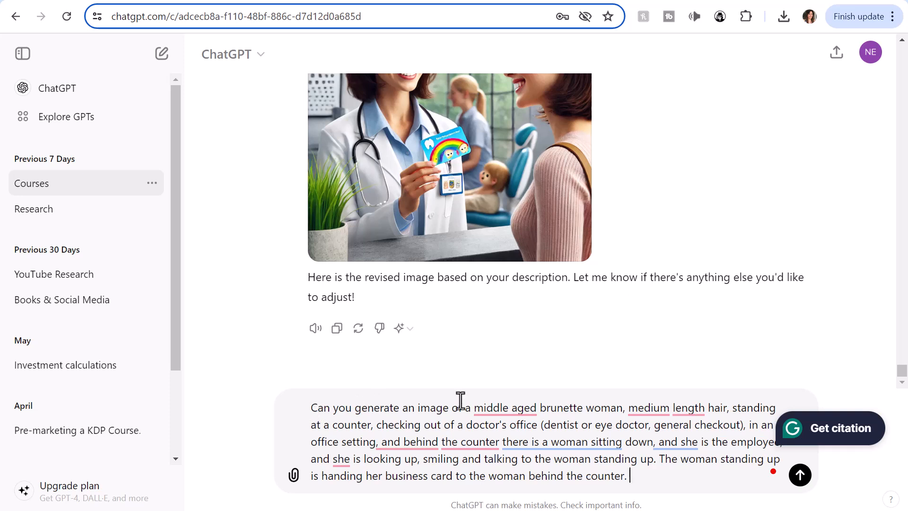
- Remove the parenthetical "(dentist or eye doctor, general checkout)" after "doctor's office" in the draft prompt
mouse_move(479, 410)
drag(467, 424, 543, 429)
click(390, 422)
drag(540, 426, 743, 424)
key(BackSpace)
key(BackSpace)
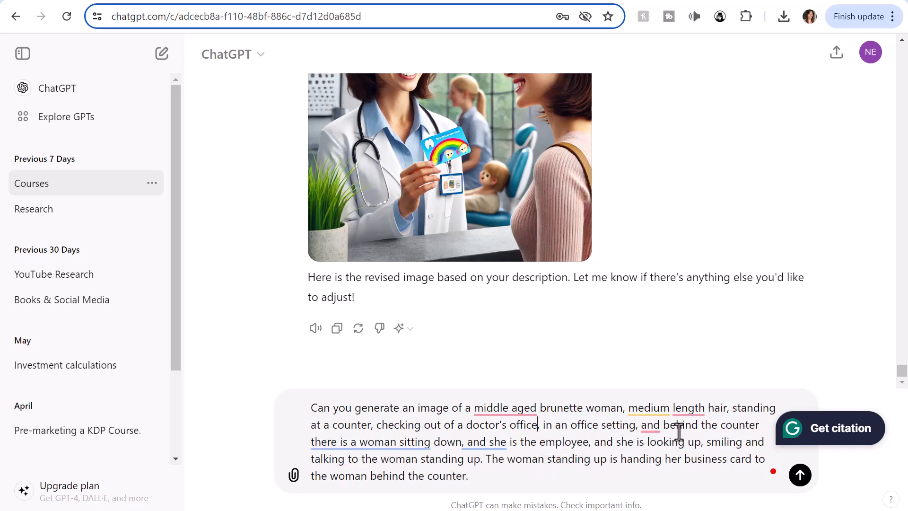
- Delete "sitting down" from the description of the employee so the phrase reads "there is a woman, and she is the employee"
mouse_move(330, 439)
drag(400, 442, 465, 451)
key(BackSpace)
text(,)
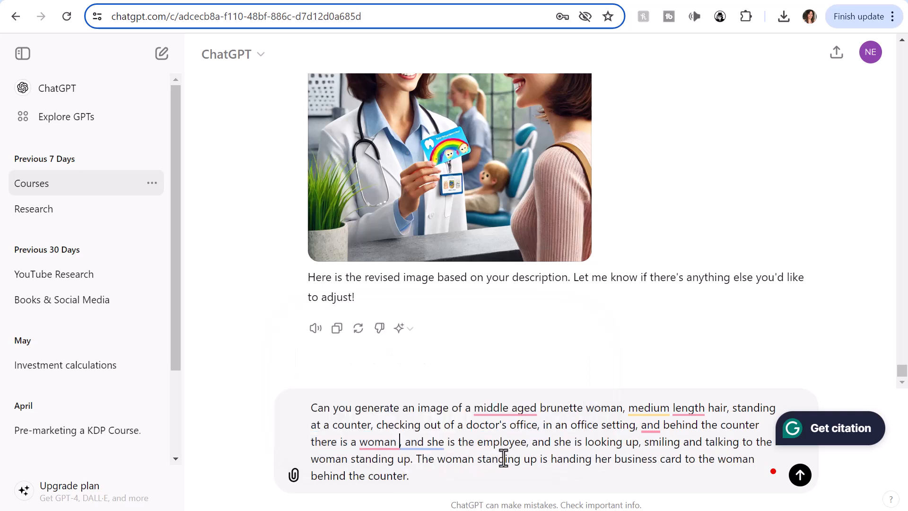
key(Left)
key(BackSpace)
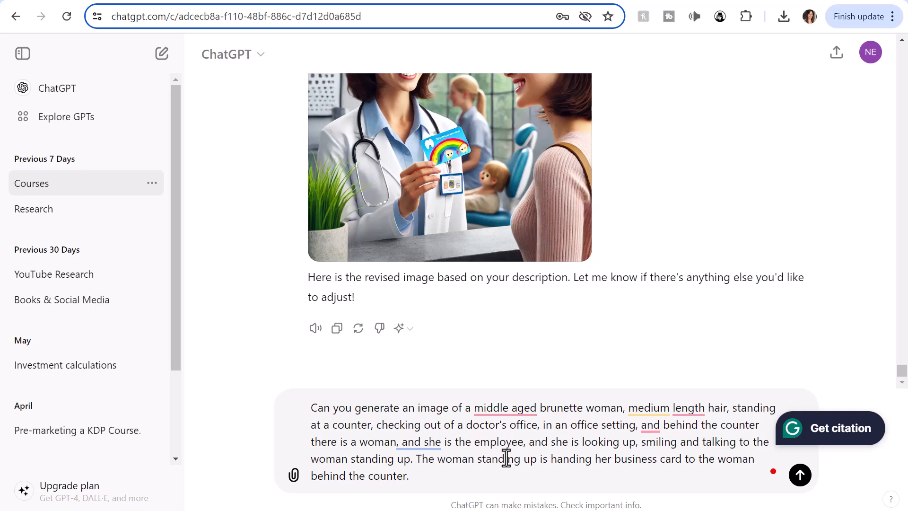
- Replace "standing up" in the draft's last sentence with "checking out, not the employee behind the counter,"
click(477, 458)
text(chec)
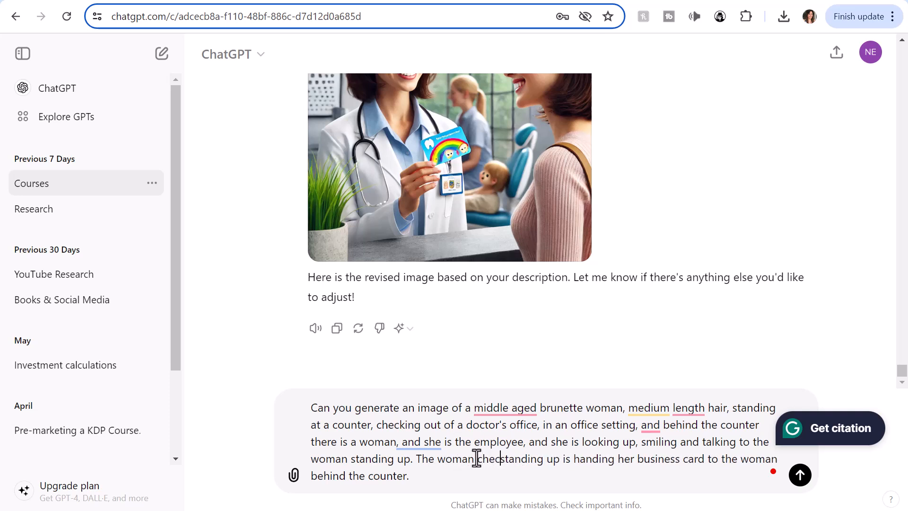
text(king out)
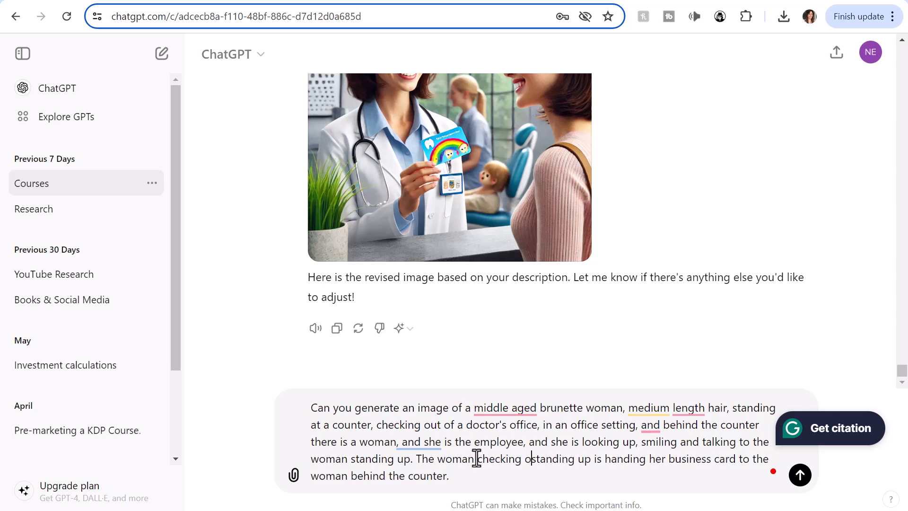
text(, not the employ)
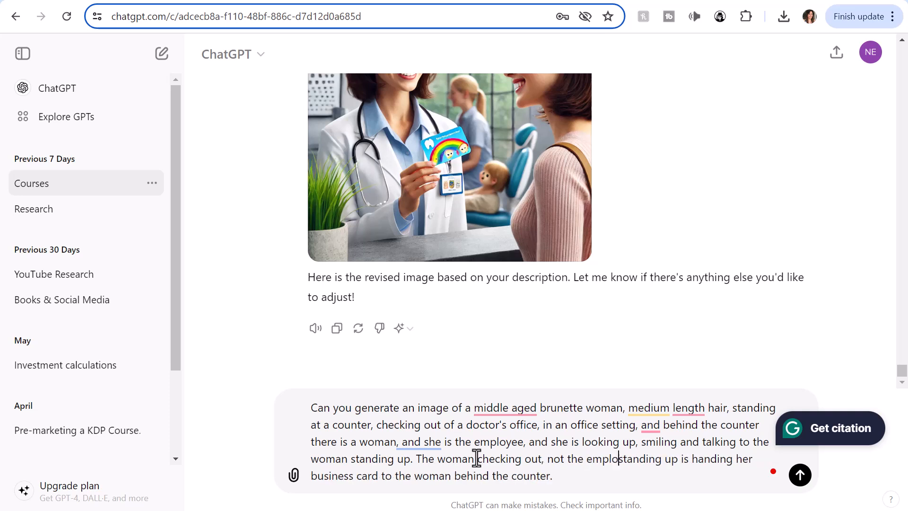
text(ee behind)
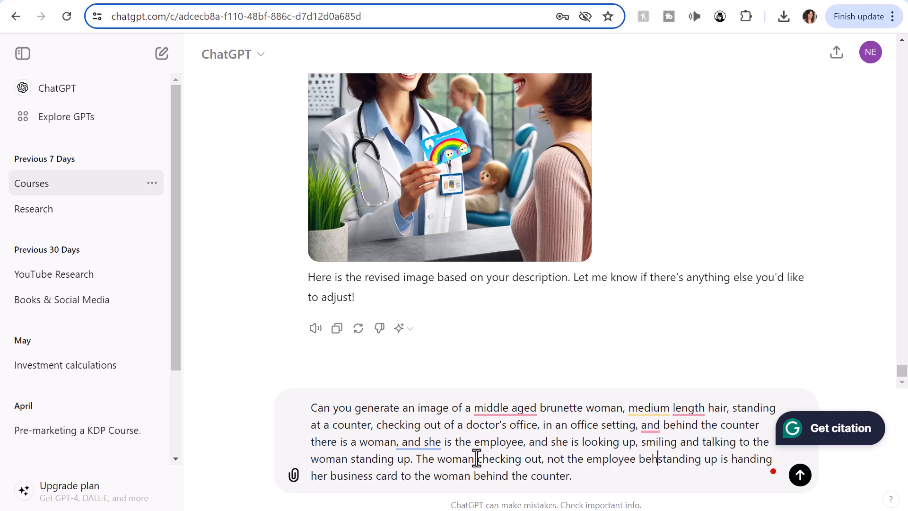
text( the counter,)
key(ctrl+Delete)
key(ctrl+Delete)
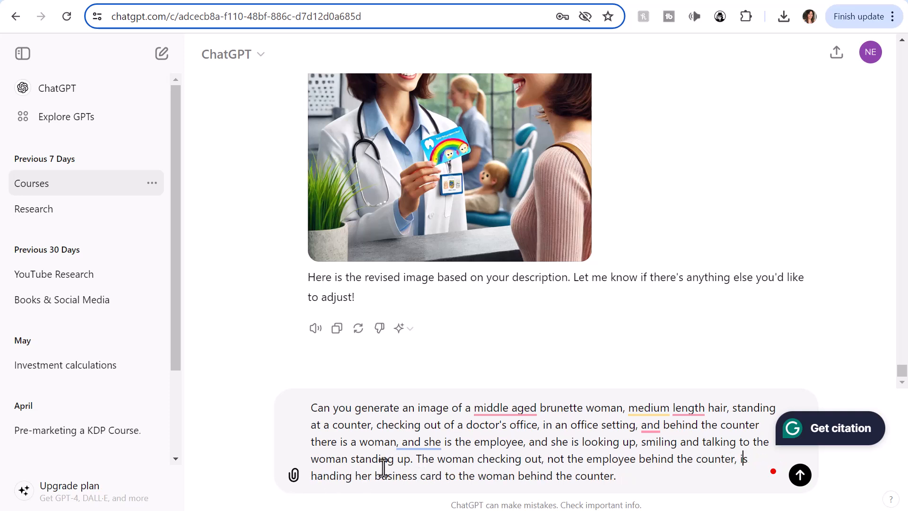
- Reword the end of the last sentence to "handing the employee her business card", removing "to the woman behind the counter"
double_click(364, 475)
text(the employee )
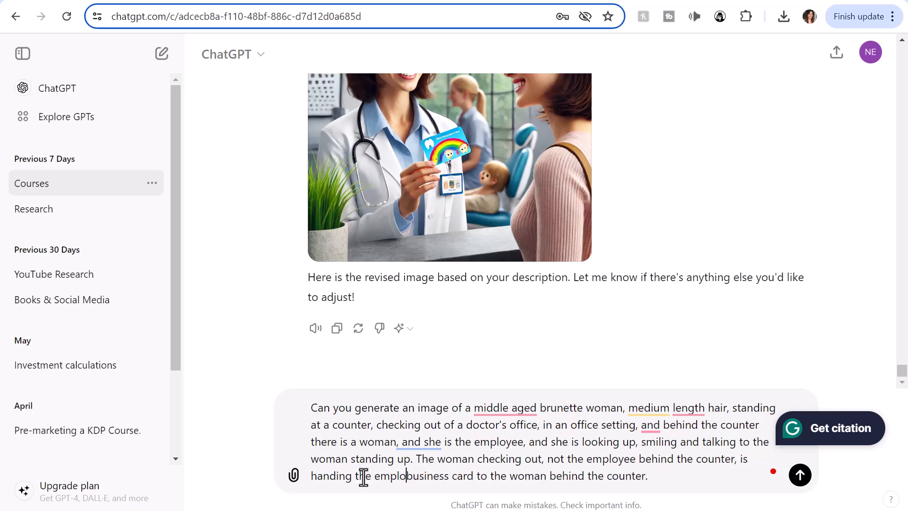
text(her)
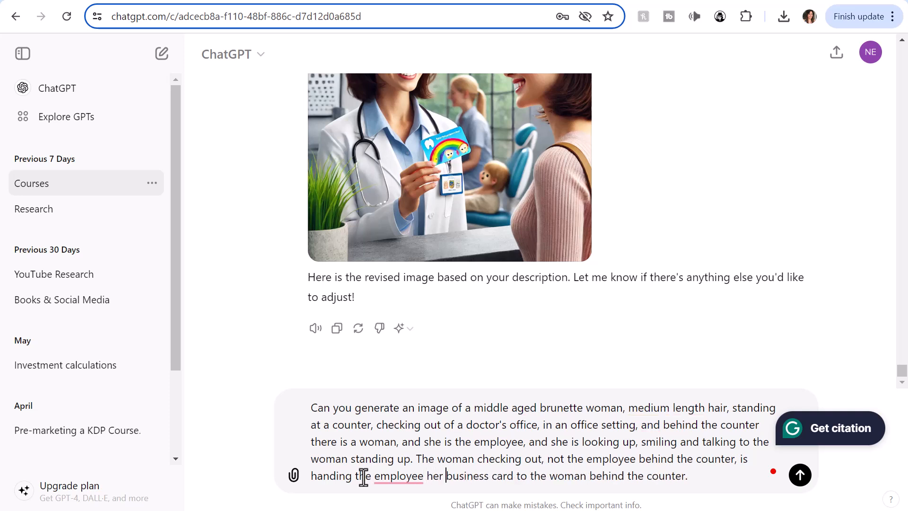
drag(516, 475, 682, 482)
key(BackSpace)
key(BackSpace)
- End the sentence after "business card" and add "Do you include any specific eye chart on the wall as you did in the previous image."
text(. Do you includ)
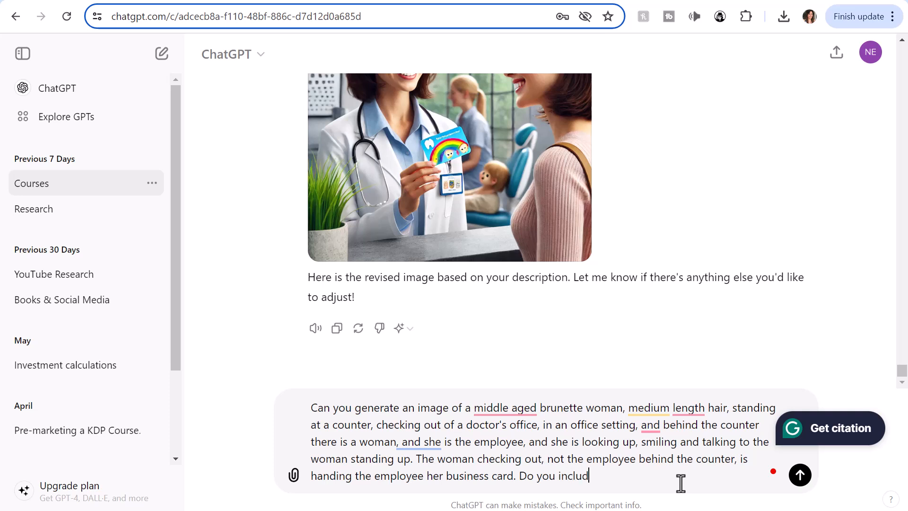
text(e any specific eye chart on the wall as you did i)
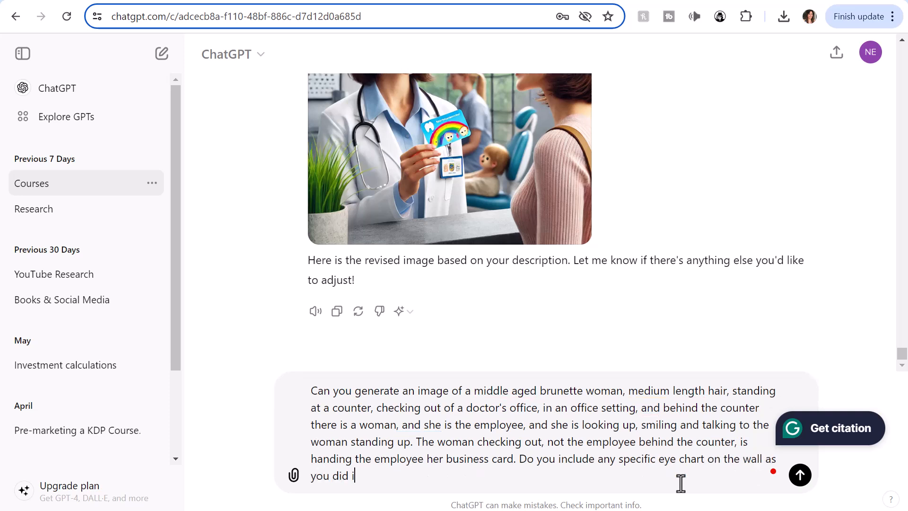
text(n the previous image. Also)
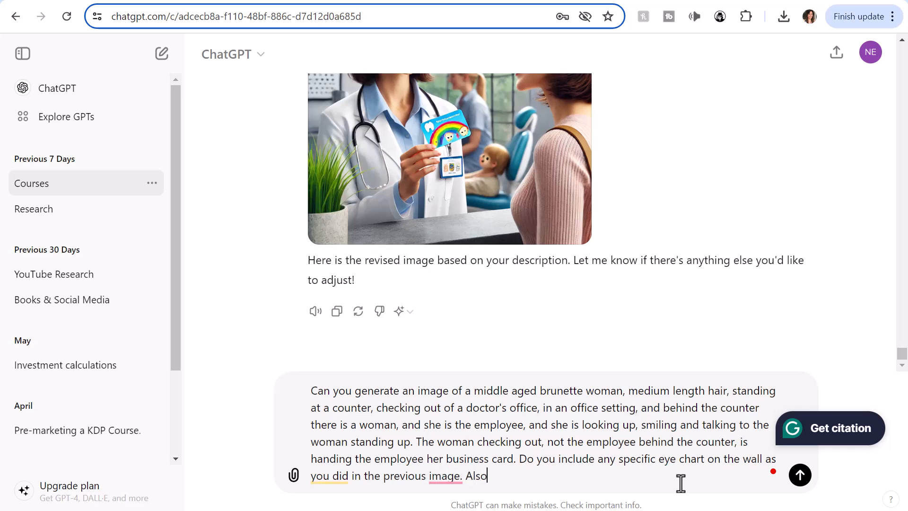
- Add to the draft prompt "Also for the business card, it can be plain with just a line and sample text"
text( for the business, card, it can be plain with just a line an)
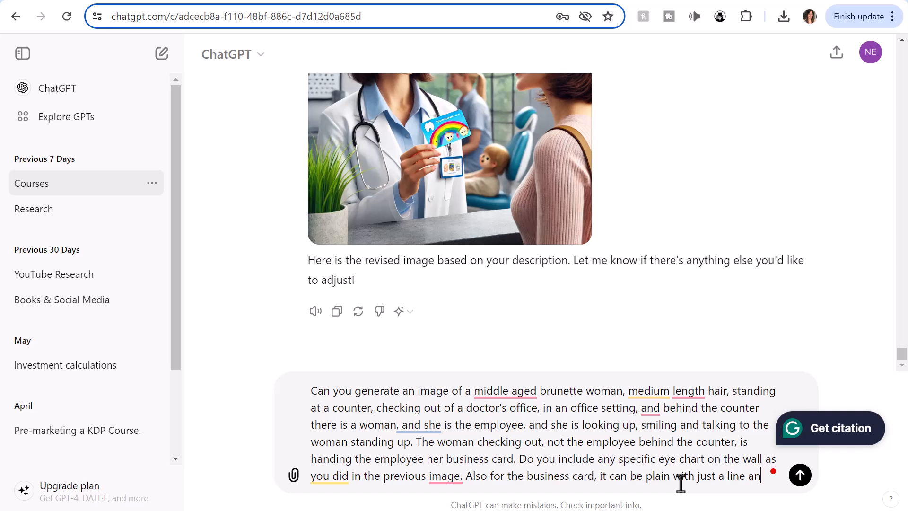
text(d sample te)
key(BackSpace)
key(BackSpace)
- Add the sentence "Be sure not to include the small child on chair that you included in the last image."
text(. Be sure not t)
text(o include the small cguk)
text(d)
key(BackSpace)
key(BackSpace)
key(BackSpace)
key(BackSpace)
text(hild on chair that you )
text(included in the la)
text(st image.)
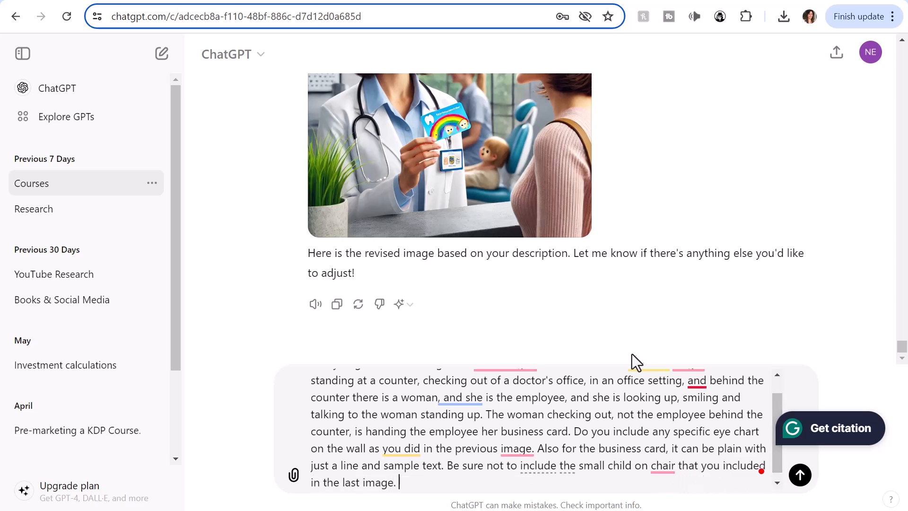
- Append "If you include a plant, be sure to include green leaves, not grey leaves." to the draft prompt
scroll(681, 381, up, 1)
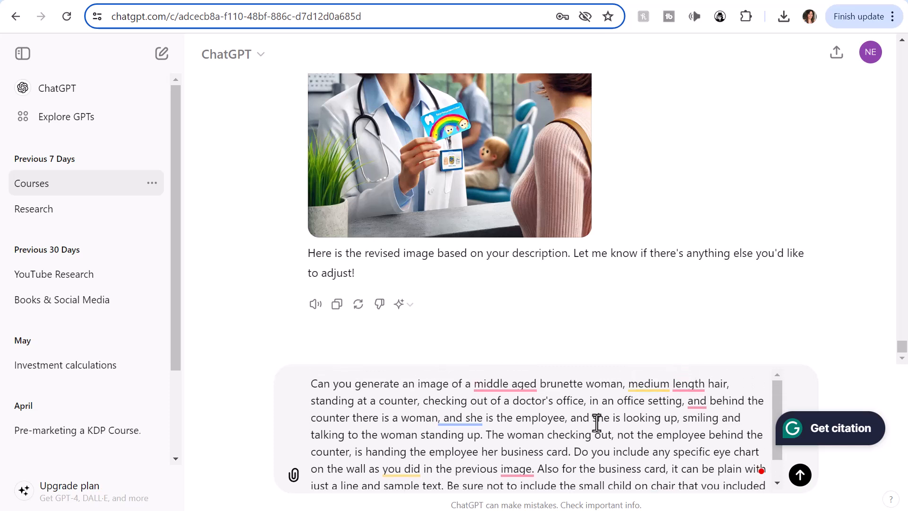
scroll(593, 420, down, 2)
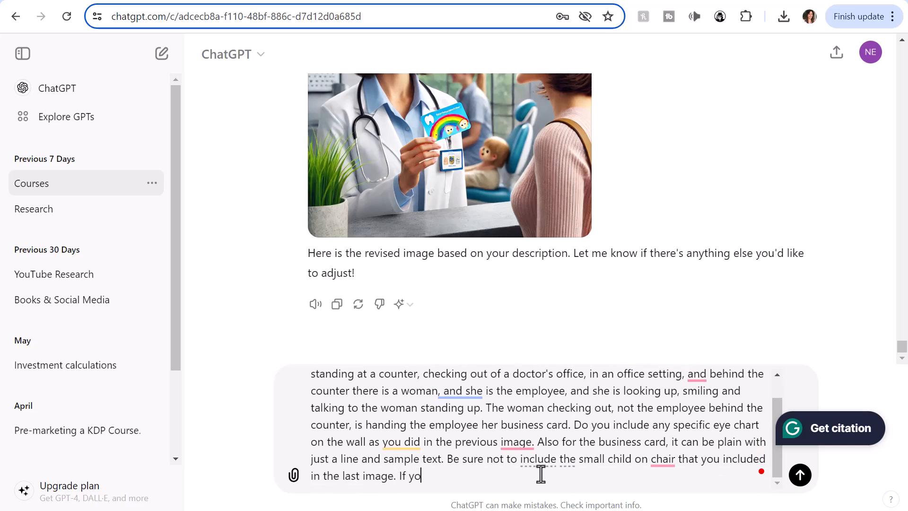
text(If you include a plant, be sure to )
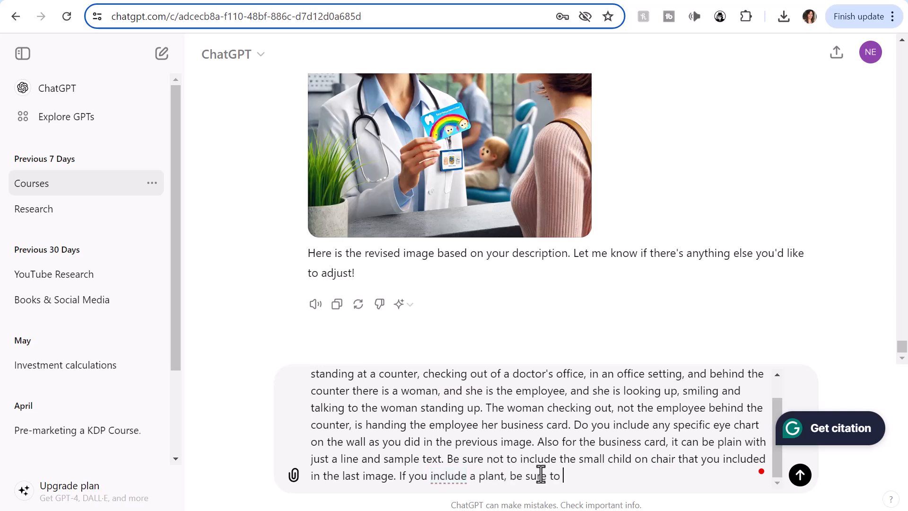
text(include g)
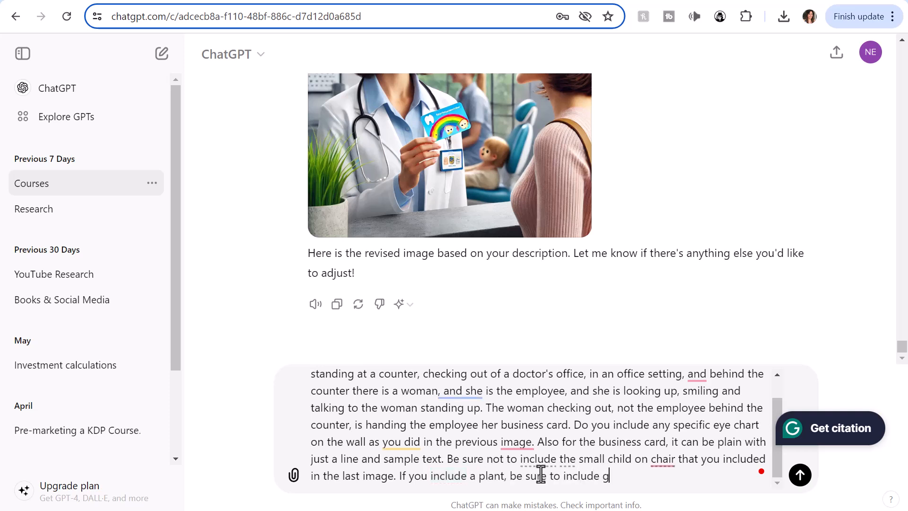
text(reen leave)
key(BackSpace)
text(aves, not grey )
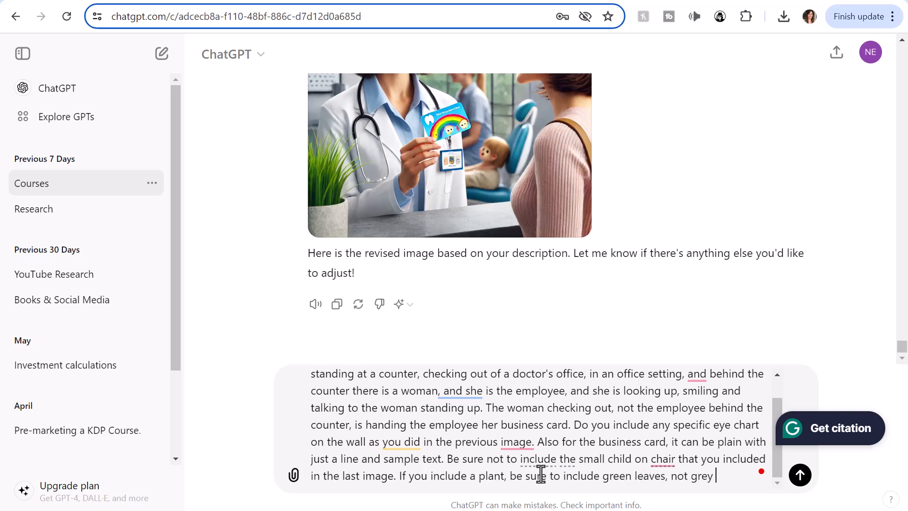
text(leaves. )
- Finish the prompt with "Make it look at professional and realistic as possible." and submit it
text(Make it look at)
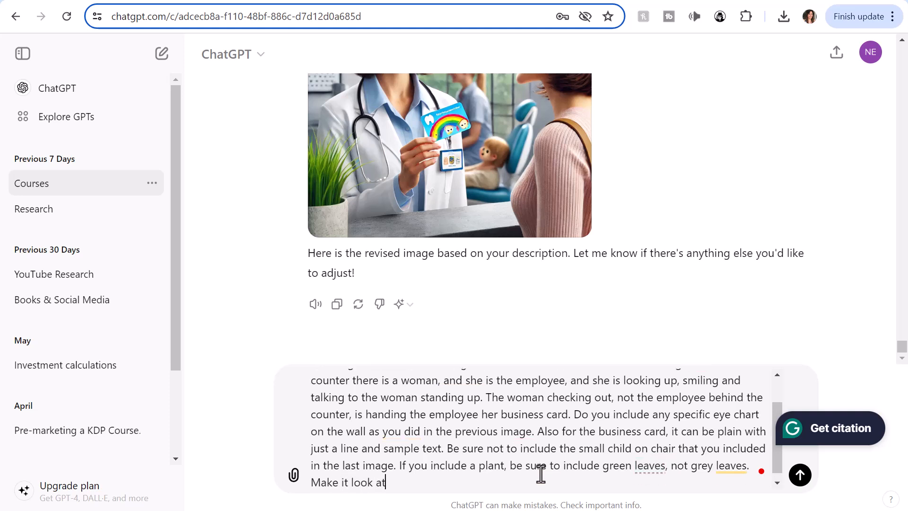
text( professional ad nd r)
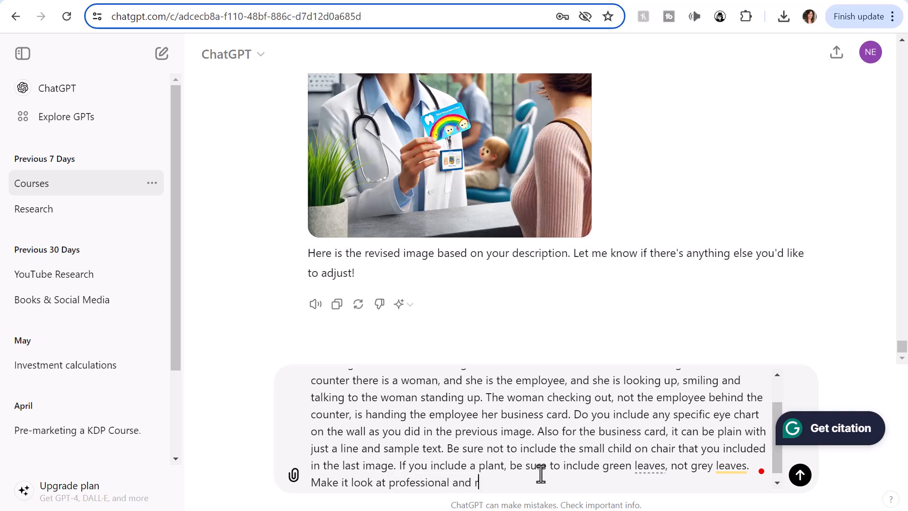
text(ealistic as possible.)
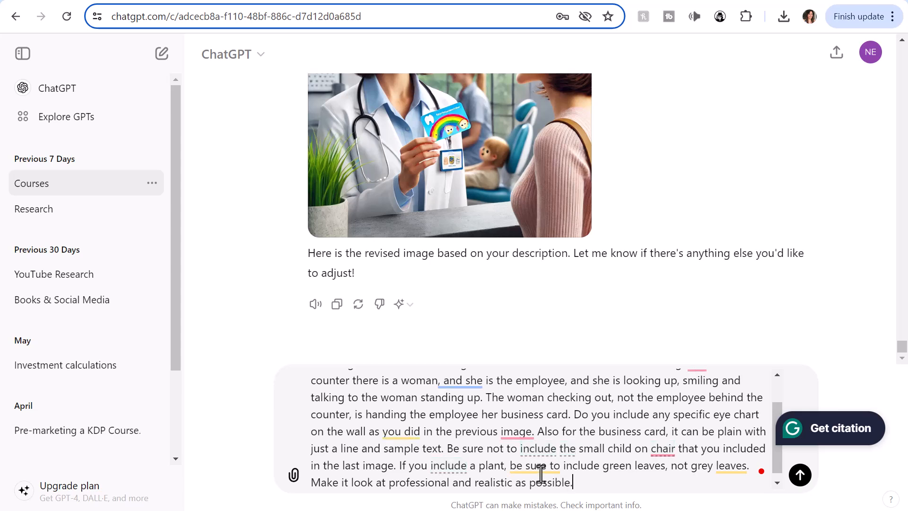
click(799, 476)
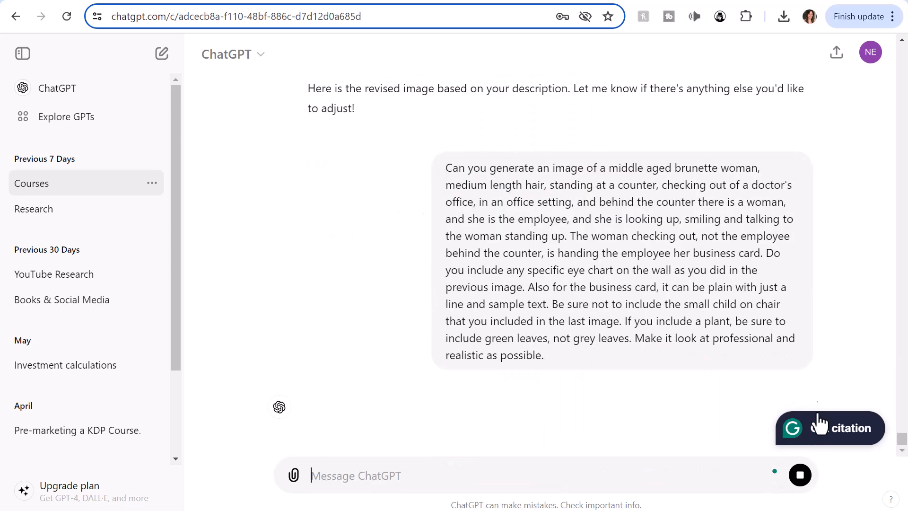
- Examine the newly generated doctor's office image and check it against the wording of the submitted prompt
scroll(731, 180, up, 3)
scroll(732, 181, down, 6)
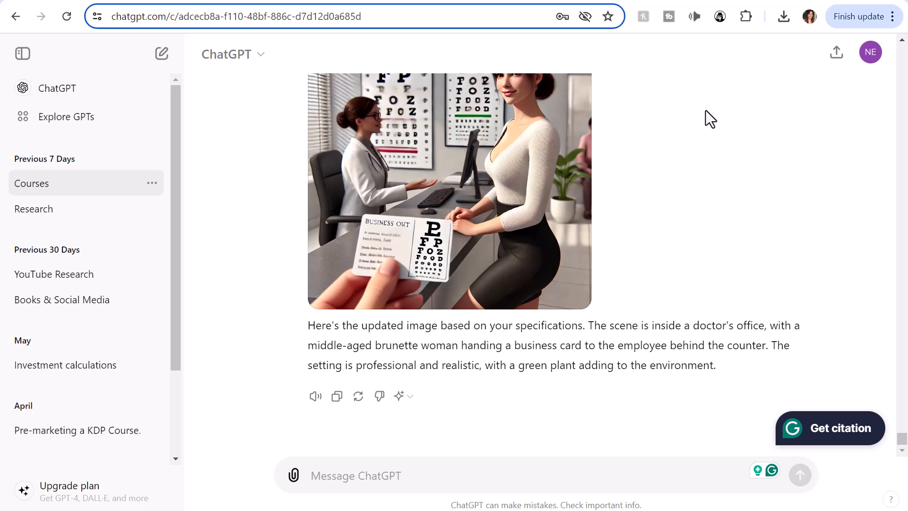
scroll(706, 109, up, 2)
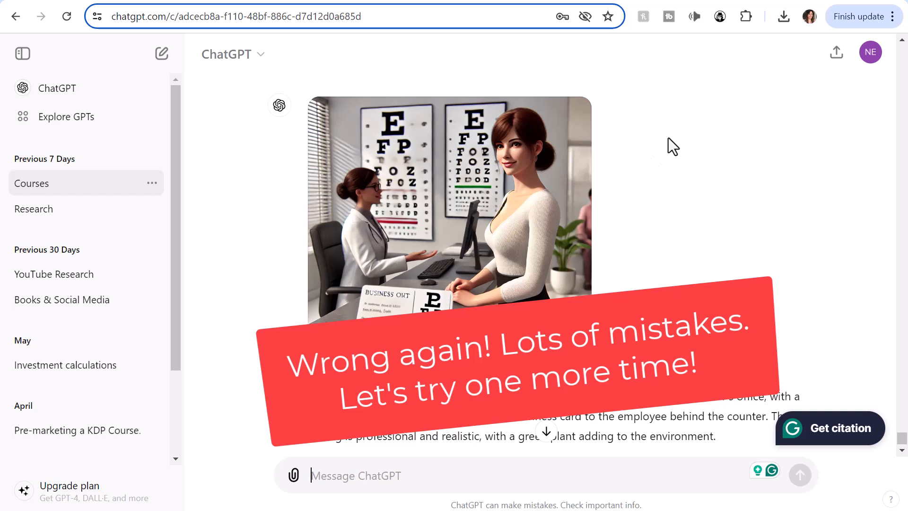
scroll(690, 170, up, 4)
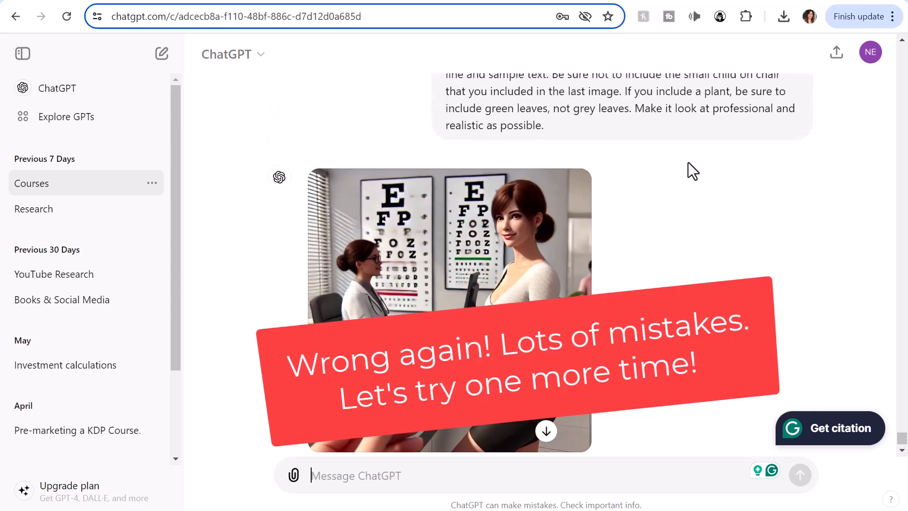
scroll(688, 163, up, 1)
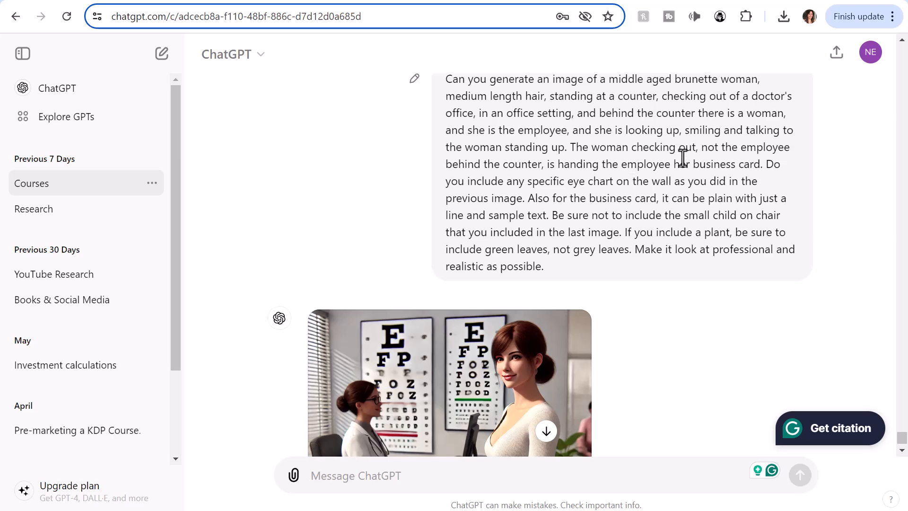
scroll(610, 189, down, 5)
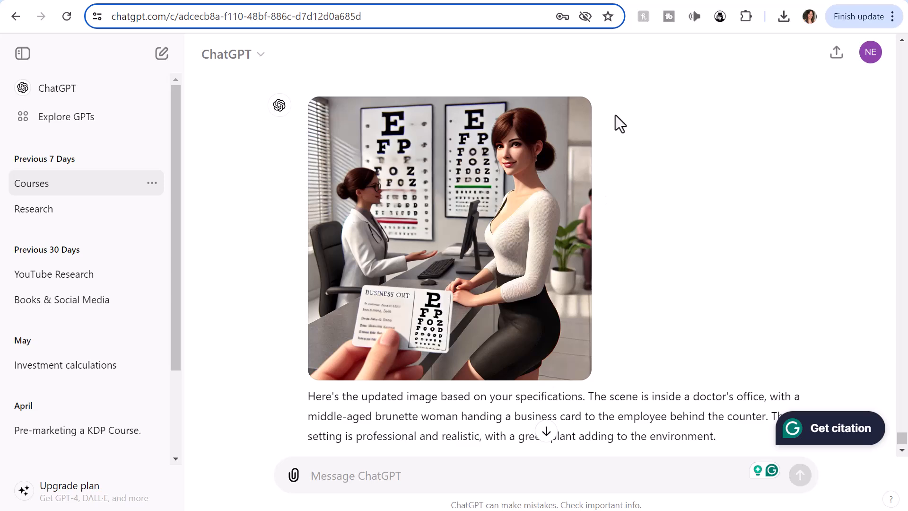
scroll(623, 174, up, 5)
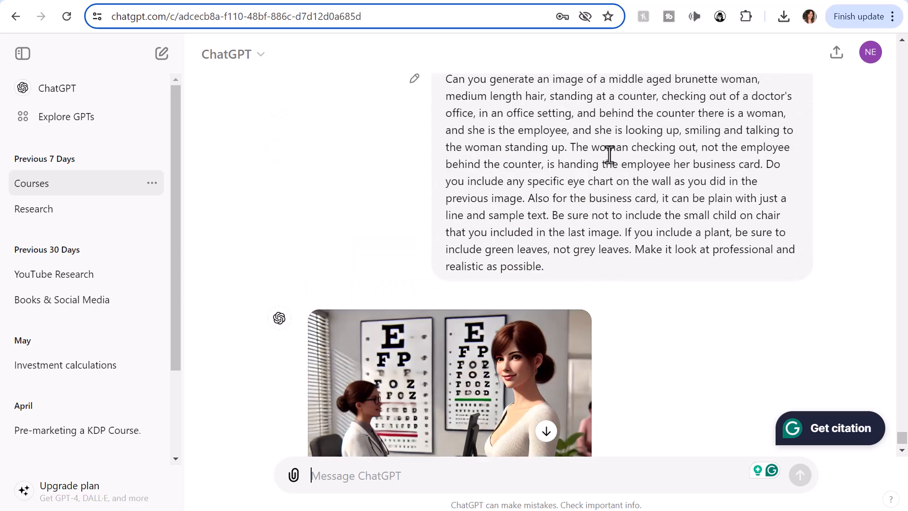
scroll(624, 147, down, 3)
- Compare the previous image with the rainbow card to the new one, examining its people, business card, wall charts and plant
scroll(591, 151, up, 11)
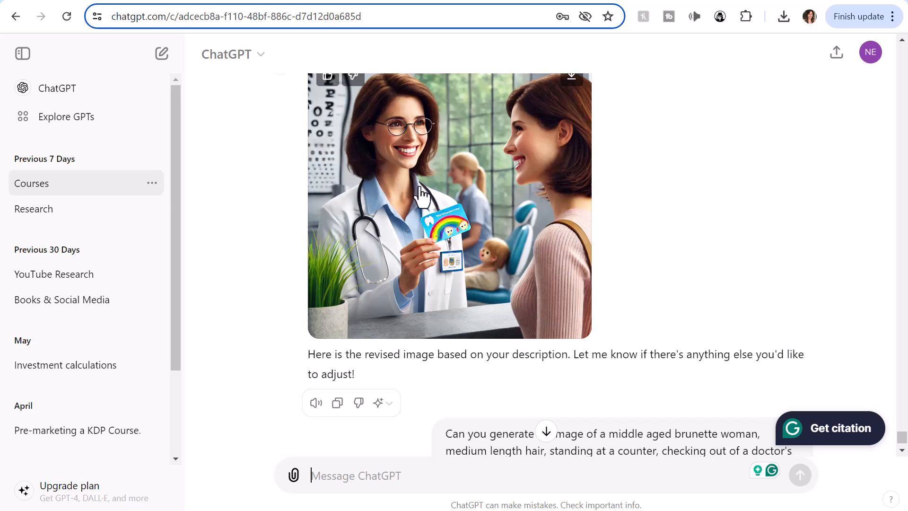
scroll(421, 194, up, 2)
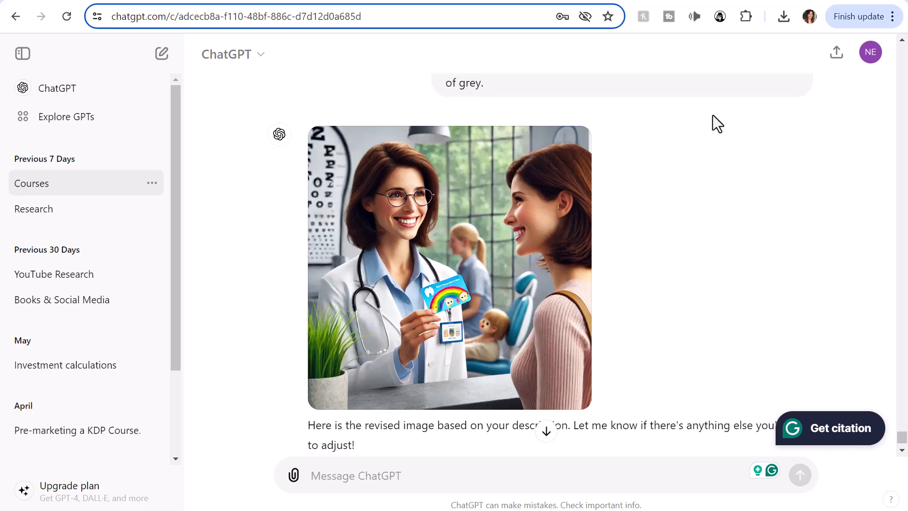
scroll(666, 110, down, 13)
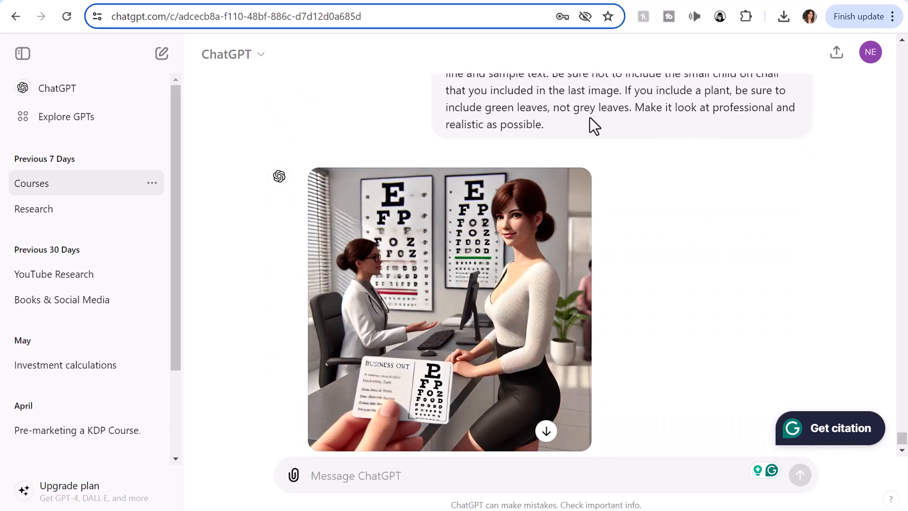
scroll(619, 120, down, 2)
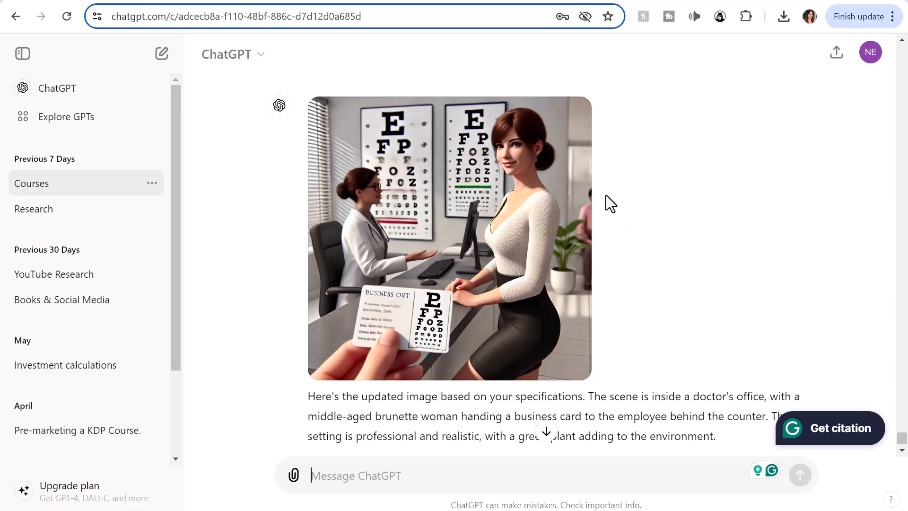
scroll(654, 172, up, 3)
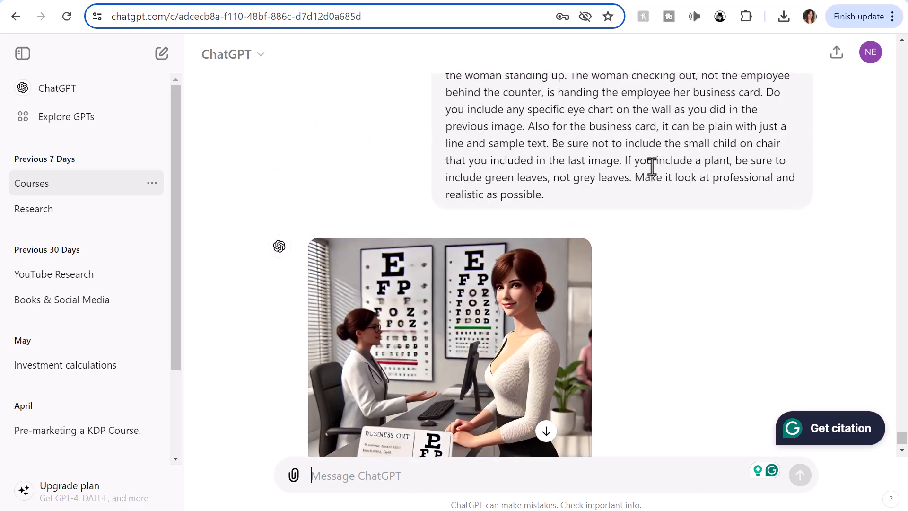
scroll(652, 170, down, 3)
scroll(643, 167, up, 5)
scroll(641, 188, down, 4)
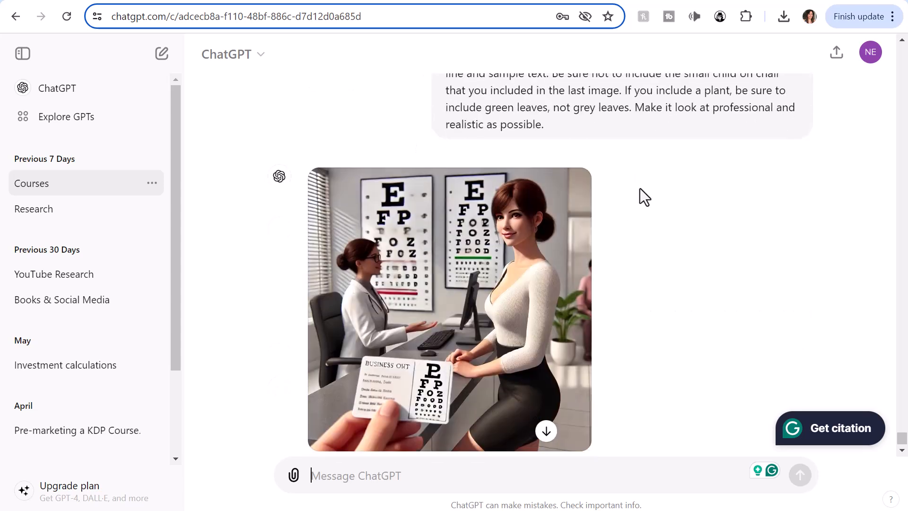
scroll(640, 188, down, 2)
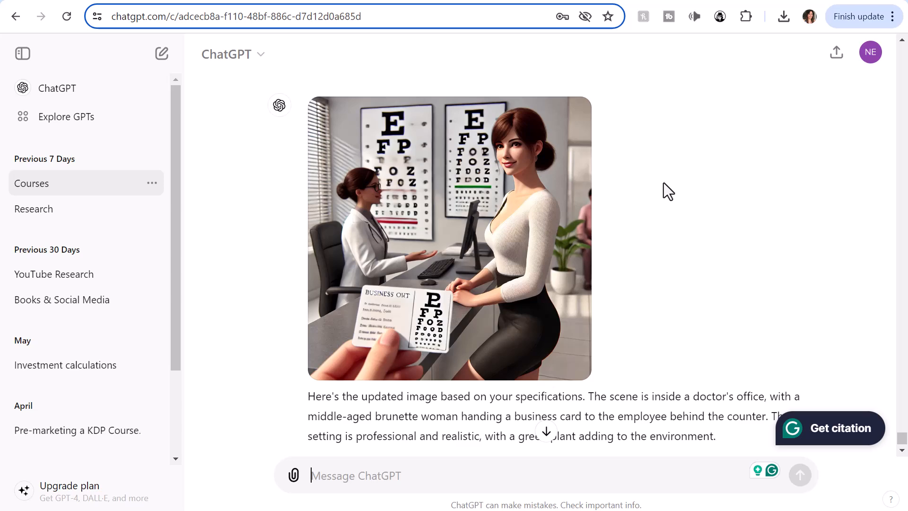
scroll(663, 185, up, 3)
scroll(639, 154, down, 5)
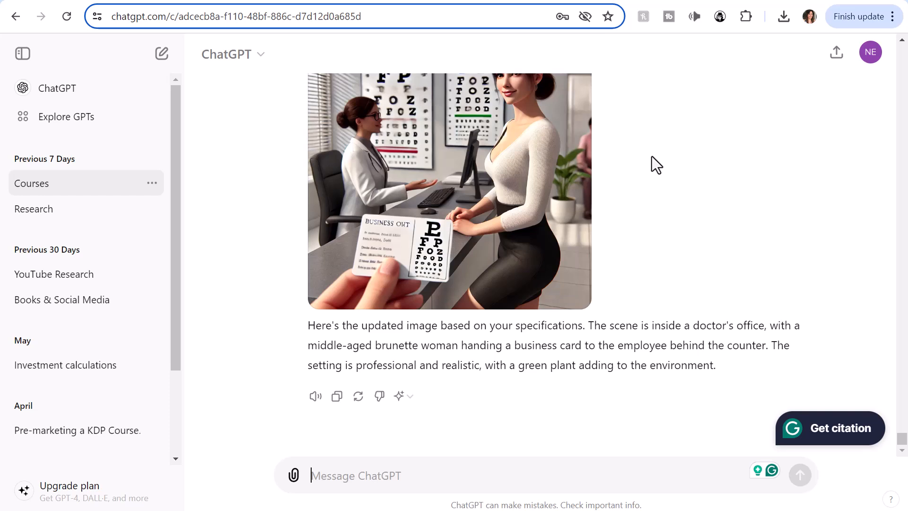
- Draft a new prompt requesting 2 women facing each other at an office checkout counter, the seated employee in a white coat and the standing client checking out
text(Unfortunately, the image has a lot of things which are incorrect and that need changing. Can you generate a new image as follows: Show 2 women facing each other,)
text(in the office settings, show a checkout counter, and the first women is sitting down behind a coun)
text(ter, with a white coat or other professional doctor's office outfit, very professional, they are both talking to each other.)
text(the second woman is standing up and she is the client and the one checking out and)
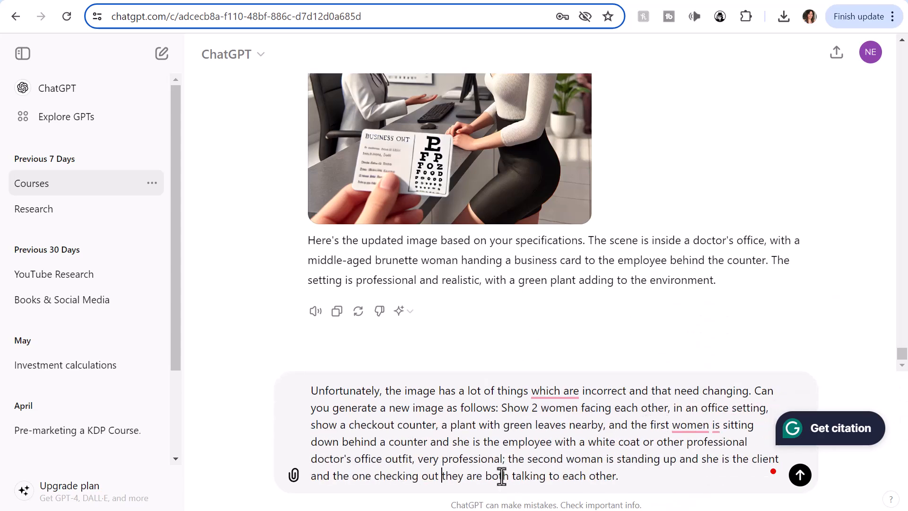
- Add that woman #2 hands woman #1 a business card with a line and sample text, no eye charts, no other people, and plain wall hangings
text(Woman #2 is handing woman #)
text(1 her business card, which has a line and some sample text. Do not include an eye chart or anything fancy on the business card. There are no other people in the image. Make the image look at realistic as)
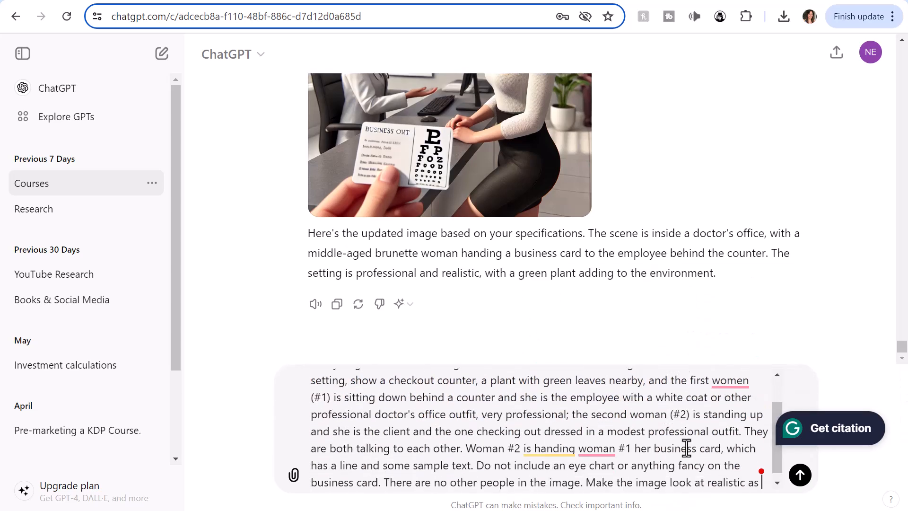
scroll(686, 449, up, 2)
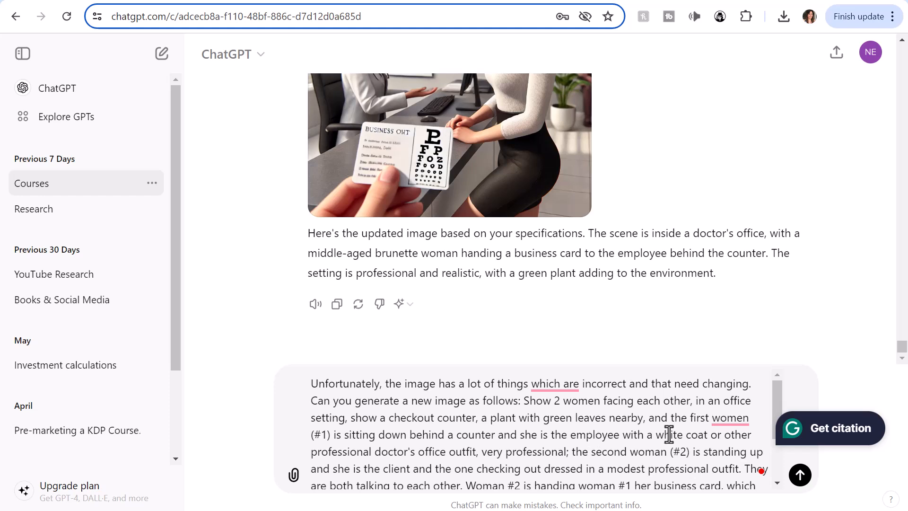
mouse_move(739, 416)
scroll(510, 425, down, 2)
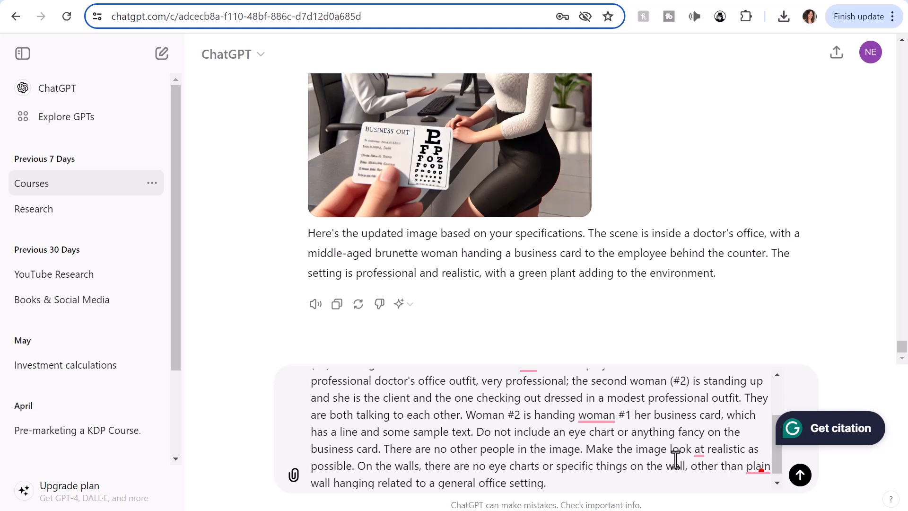
- Correct the realism sentence to read "Make the image look as realistic as possible" and submit the prompt
click(698, 449)
click(700, 377)
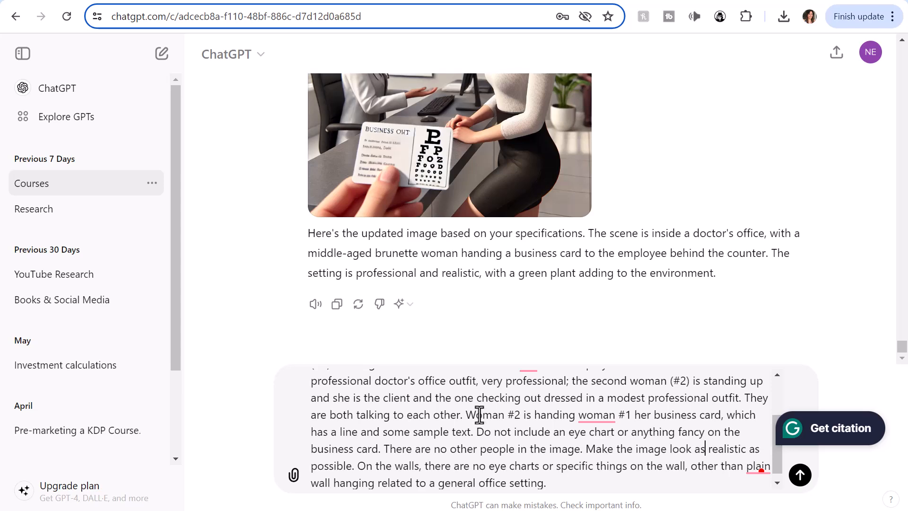
scroll(621, 222, up, 3)
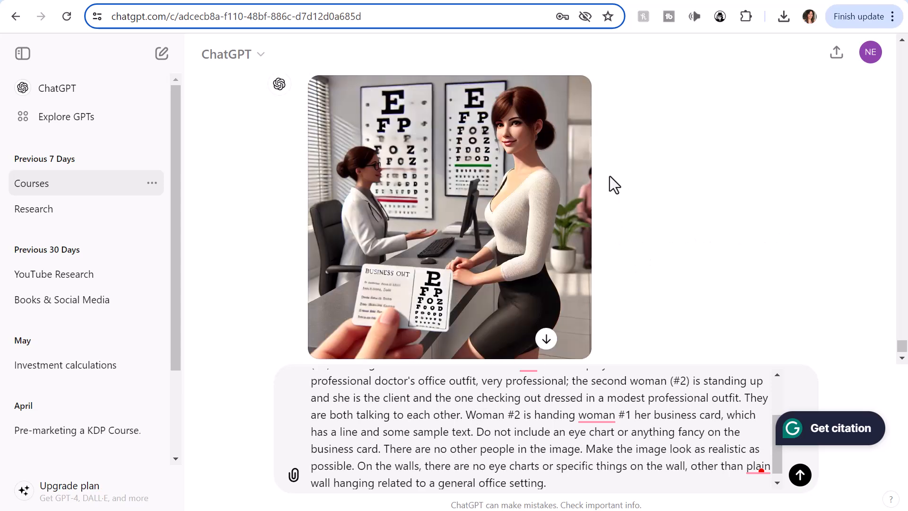
scroll(608, 185, down, 3)
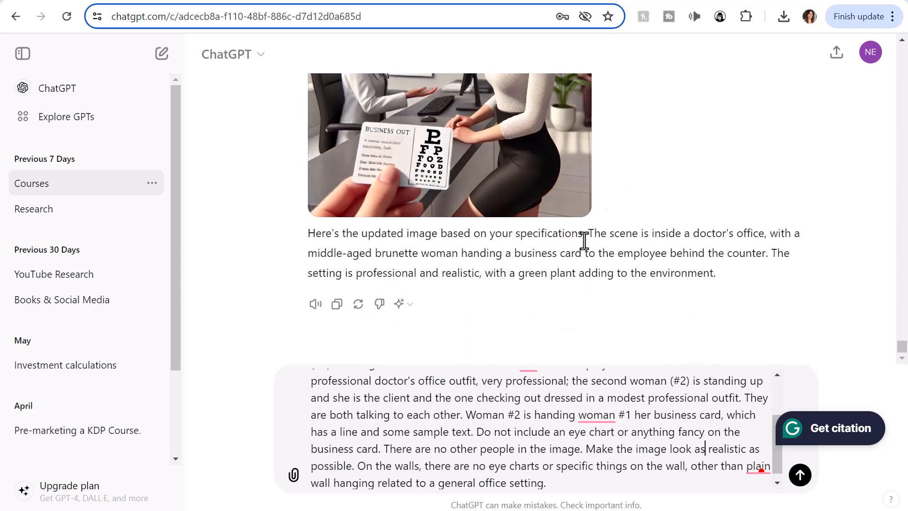
click(798, 480)
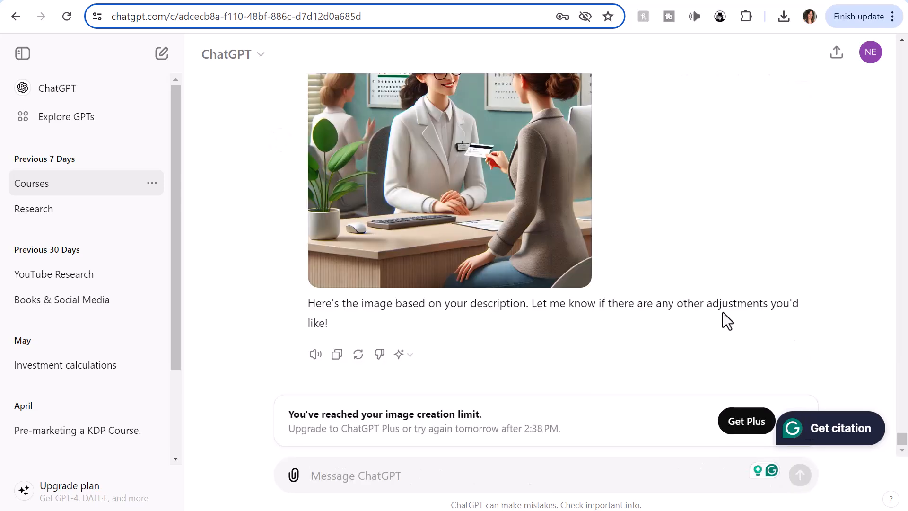
scroll(705, 158, up, 1)
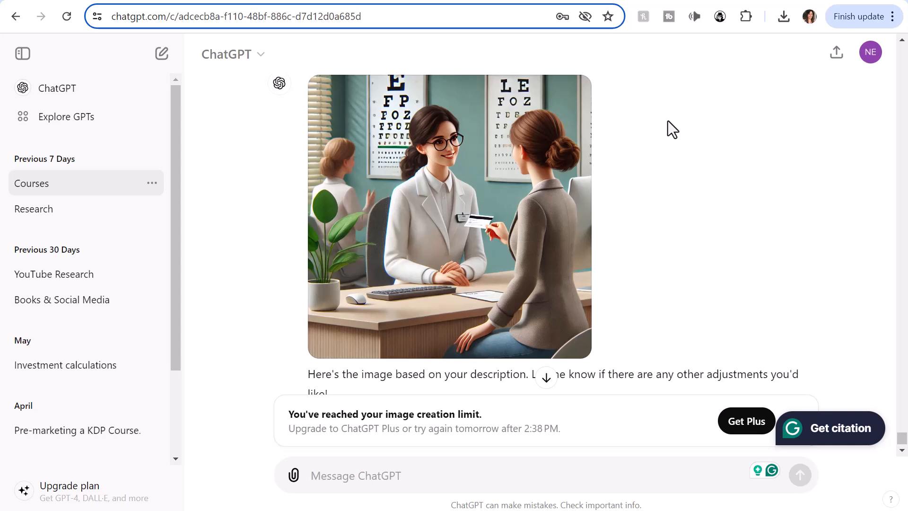
scroll(643, 130, down, 2)
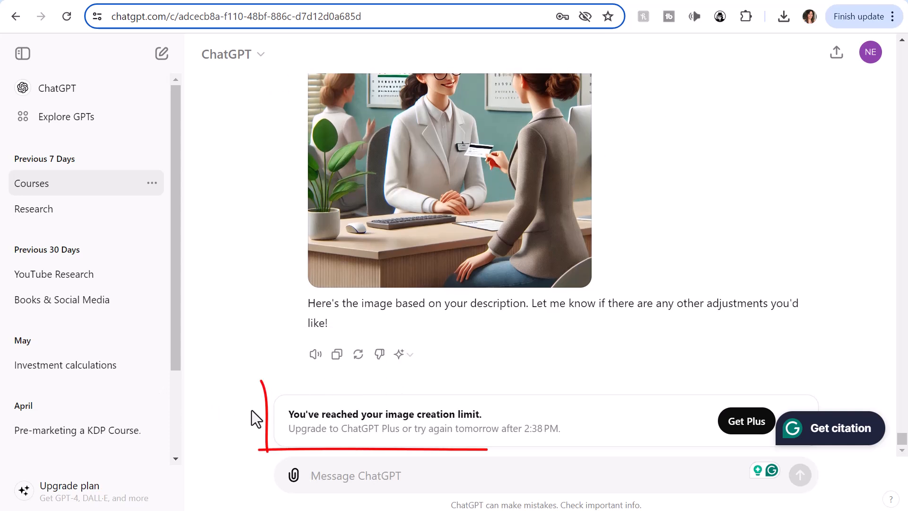